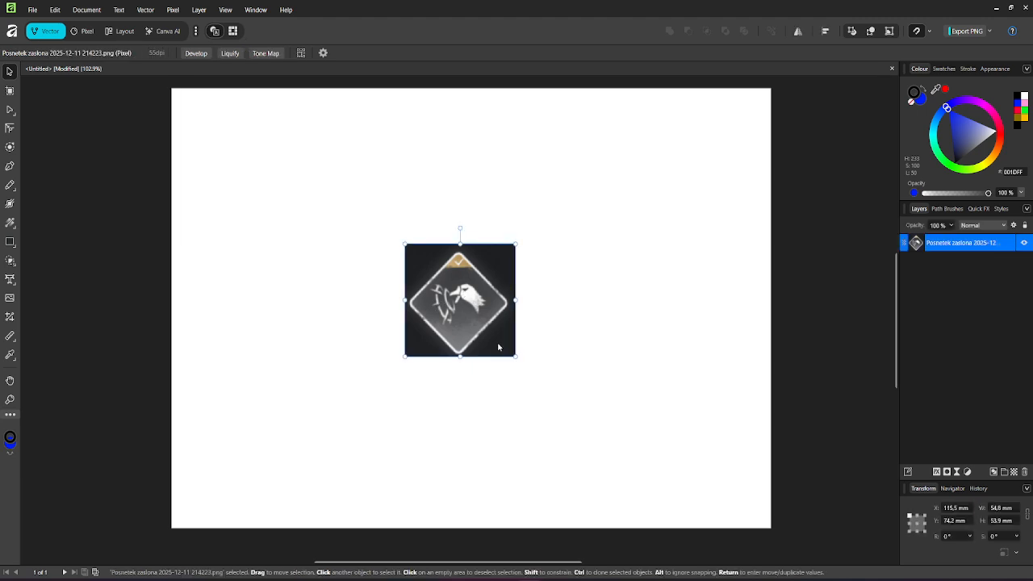
- Enlarge the placed screenshot to about 57.6 × 56.7 mm and reposition it near the middle of the page
left_click_drag(515, 356, 533, 319)
left_click_drag(430, 306, 441, 309)
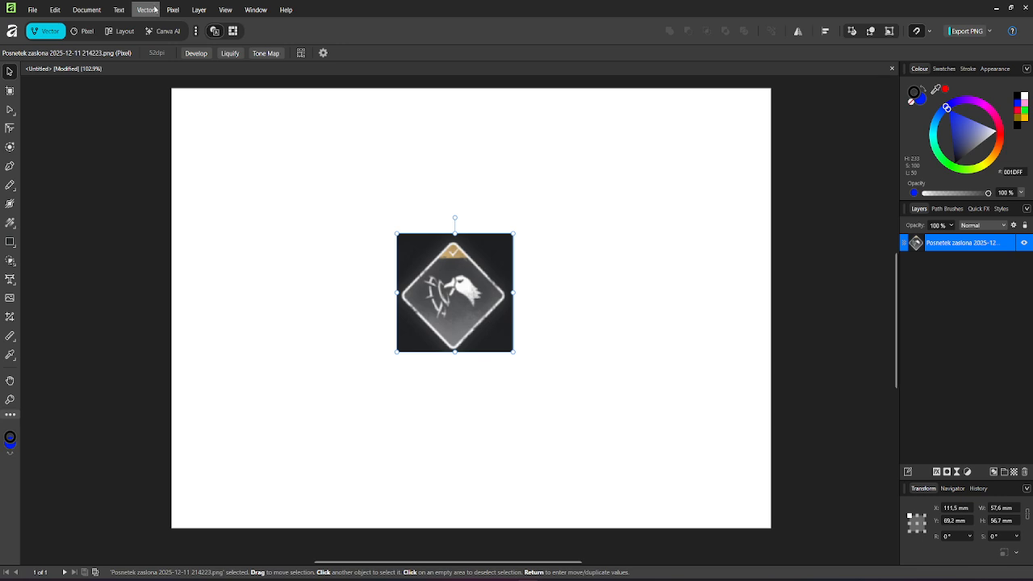
- Apply an Image Trace to the screenshot with a raised edge threshold and a curve fitting tolerance of 0%
left_click(157, 9)
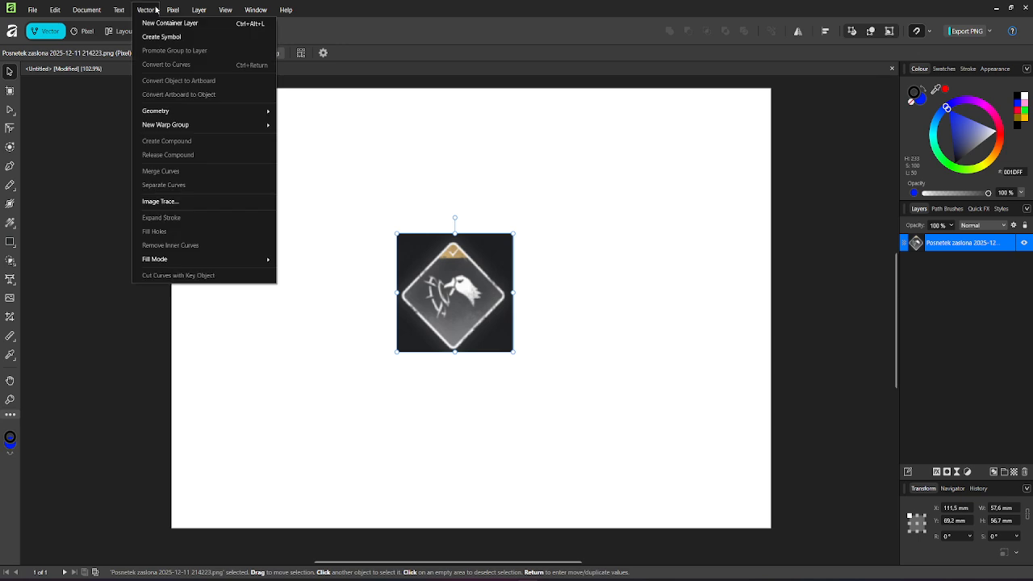
left_click(189, 201)
left_click_drag(763, 284, 658, 225)
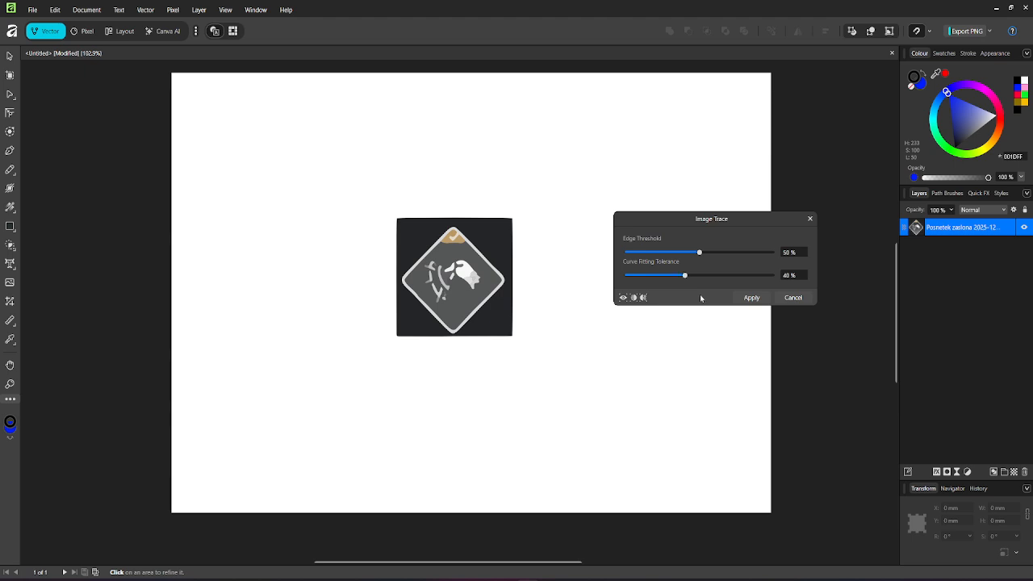
mouse_move(700, 255)
left_mouse_down()
mouse_move(648, 256)
mouse_move(761, 258)
left_mouse_up()
mouse_move(684, 275)
left_mouse_down()
mouse_move(729, 276)
mouse_move(615, 276)
left_mouse_up()
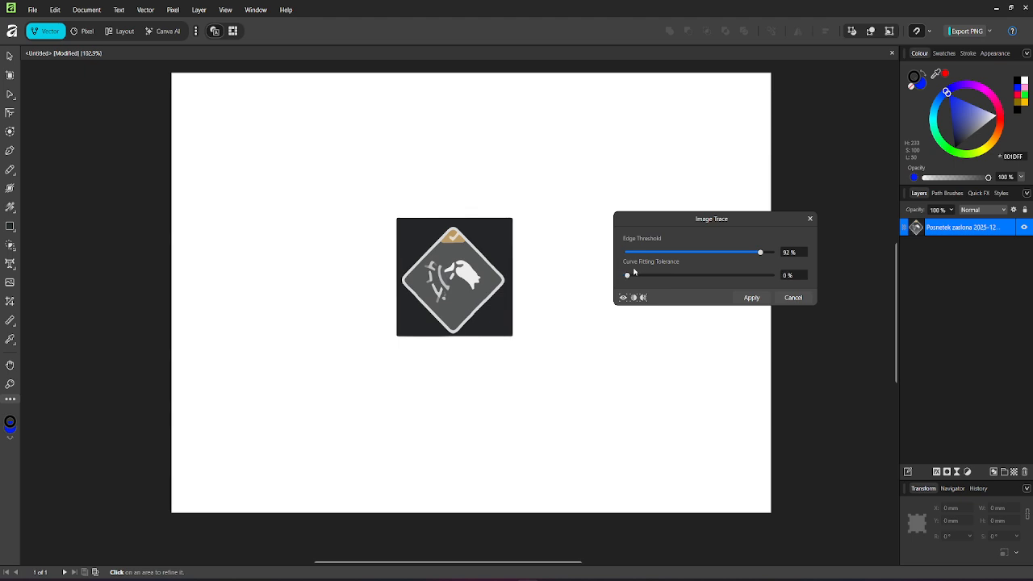
mouse_move(760, 252)
left_mouse_down()
mouse_move(624, 258)
mouse_move(771, 252)
left_mouse_up()
mouse_move(628, 276)
left_mouse_down()
mouse_move(780, 275)
mouse_move(627, 284)
left_mouse_up()
key("Return")
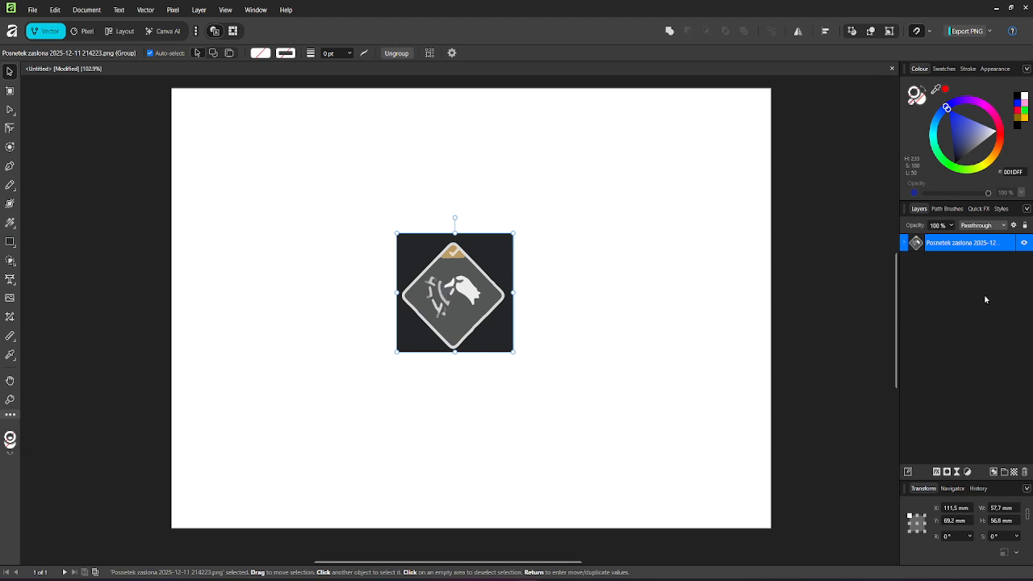
- Expand the traced group and examine its individual curve layers, selecting several small pieces of the artwork
left_click(912, 245)
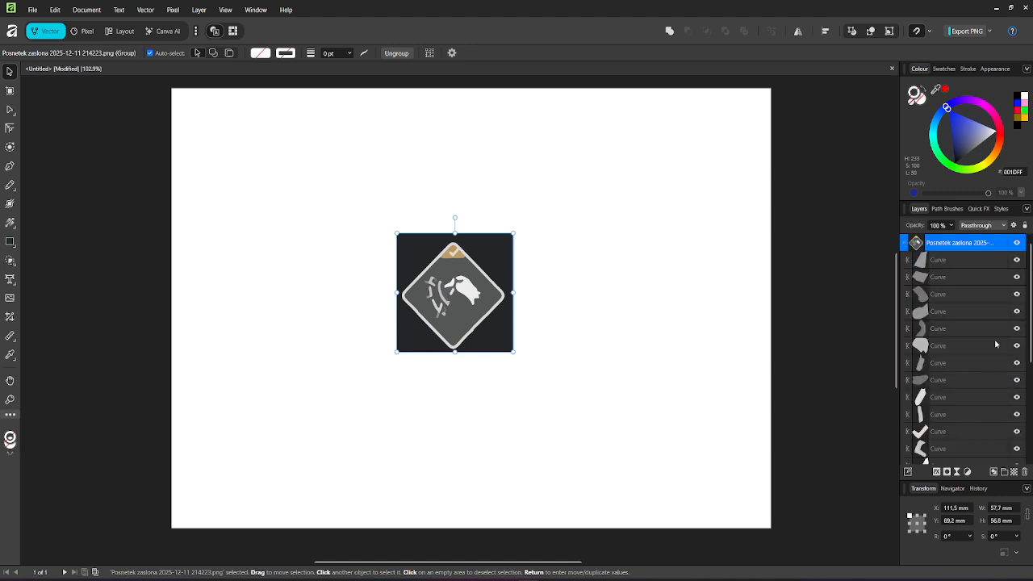
scroll(947, 311, "down", 5)
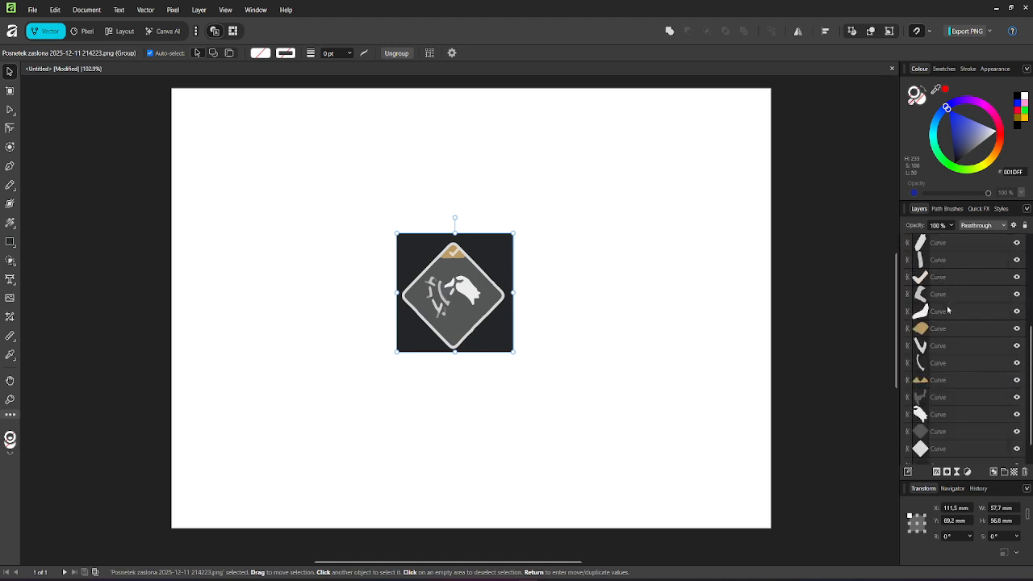
scroll(950, 312, "up", 5)
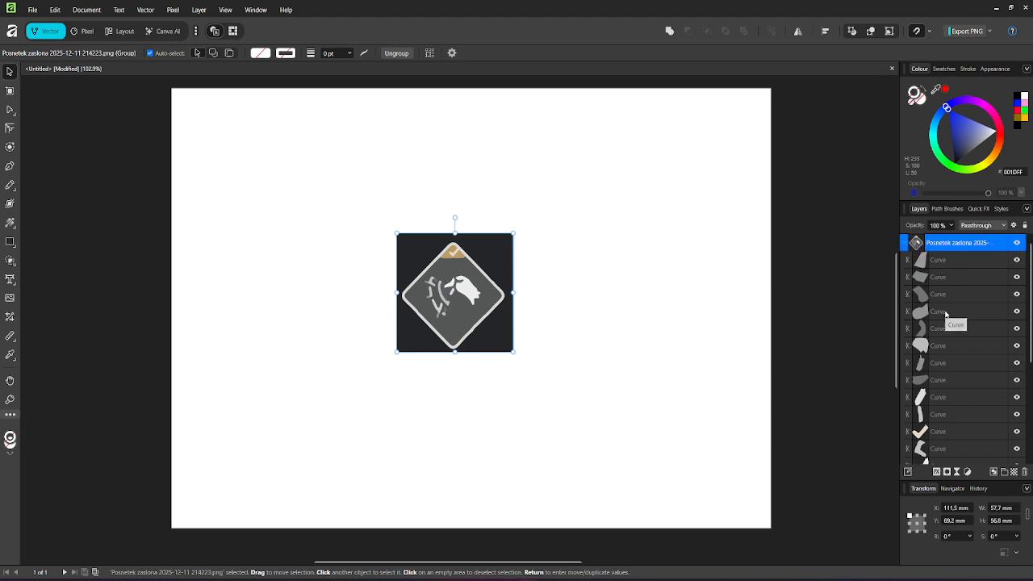
scroll(952, 315, "down", 2)
scroll(951, 314, "down", 2)
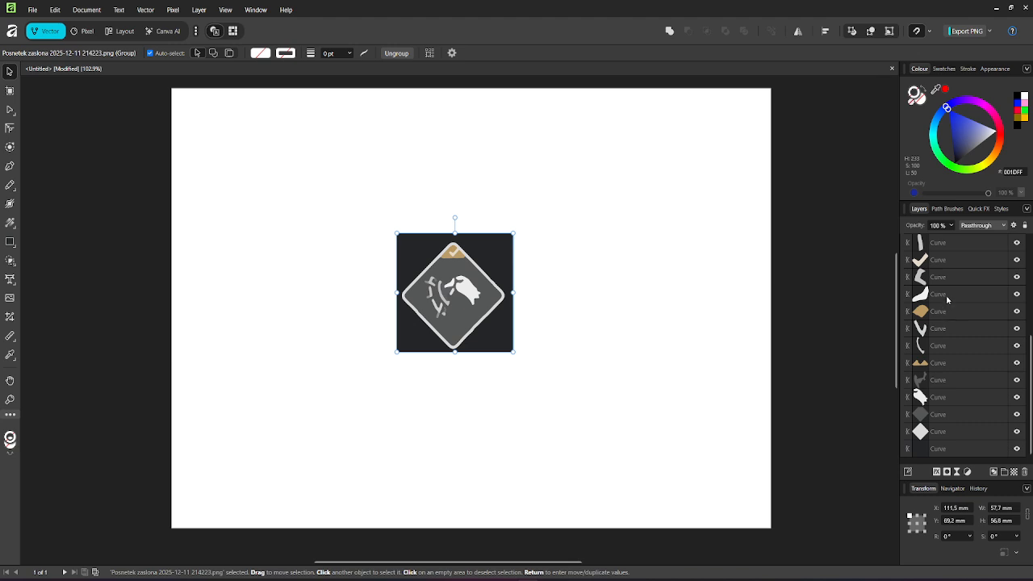
left_click(948, 260)
scroll(951, 296, "up", 3)
left_click(950, 295)
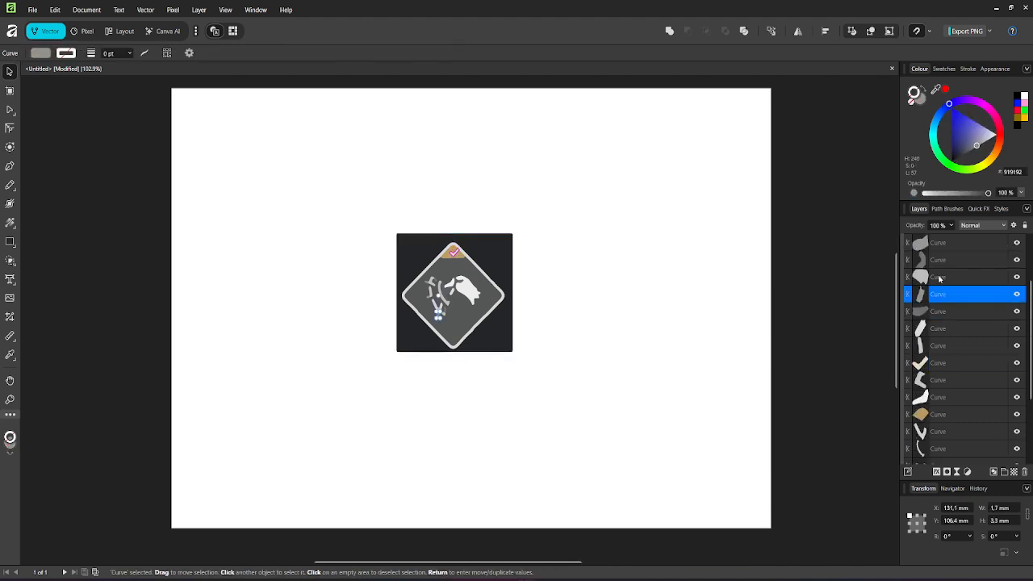
scroll(945, 290, "up", 3)
left_click(942, 277)
left_click(942, 262)
scroll(939, 283, "down", 4)
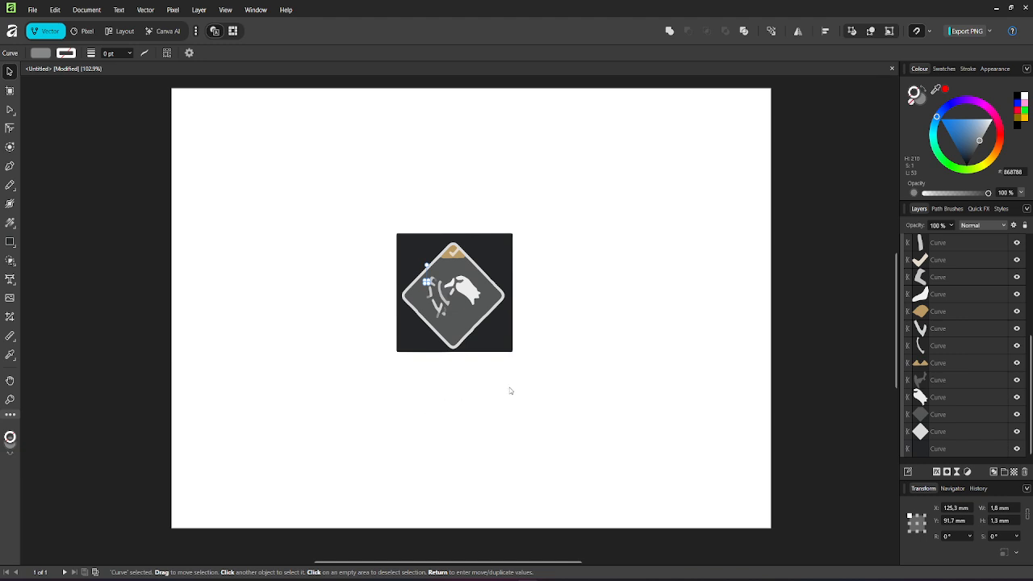
- Check on the canvas that the head, beak, curved strokes, dark background and diamond are separately selectable curves
scroll(444, 297, "up", 1)
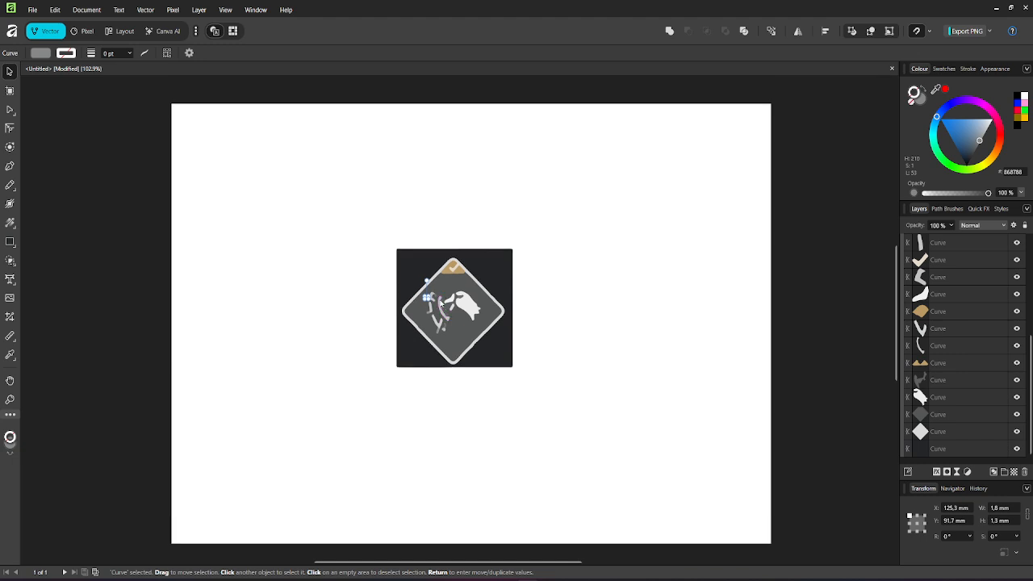
left_click(477, 300)
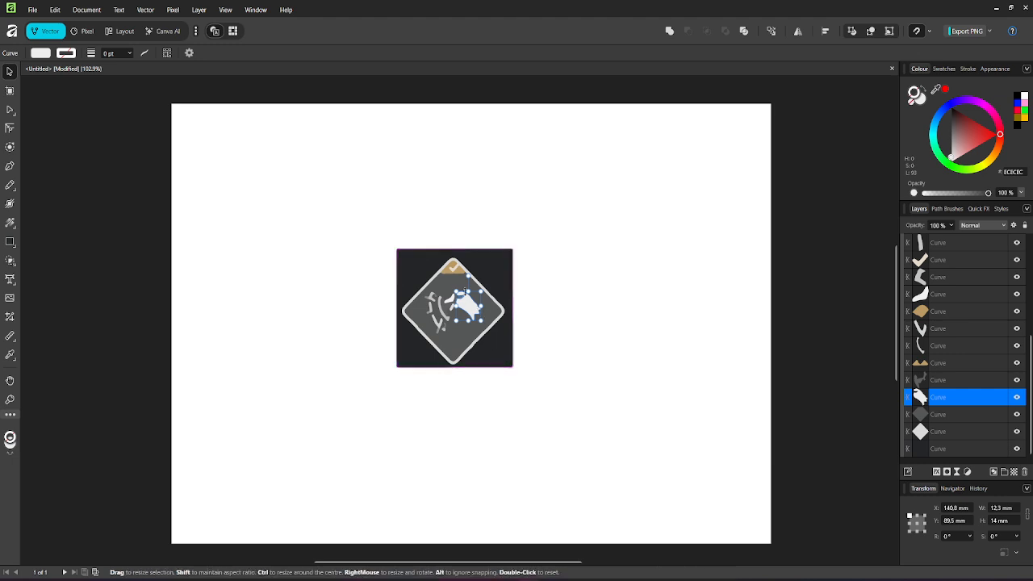
left_click(452, 305)
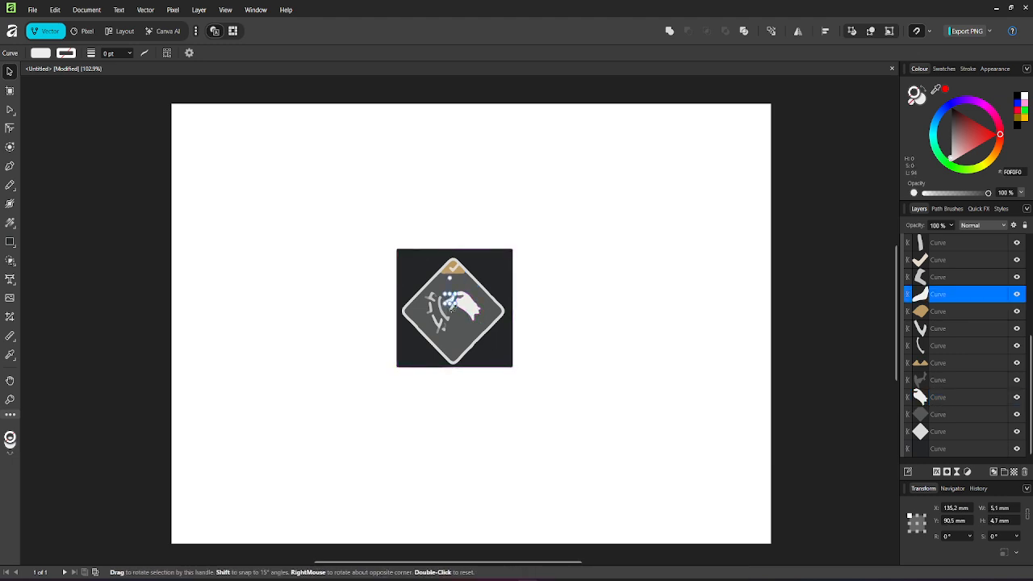
left_click(441, 323)
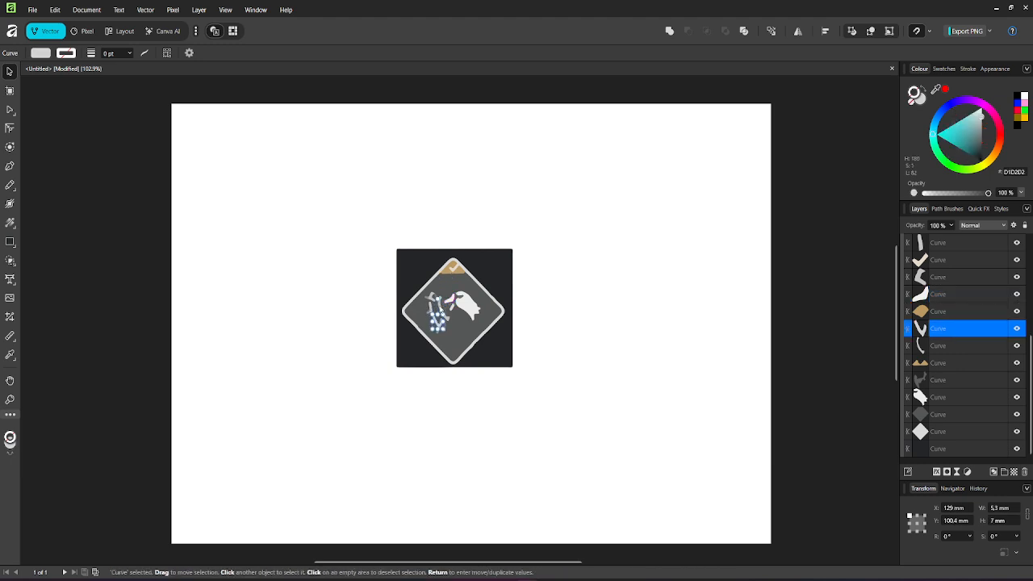
left_click(444, 310)
left_click(491, 358)
left_click(490, 358)
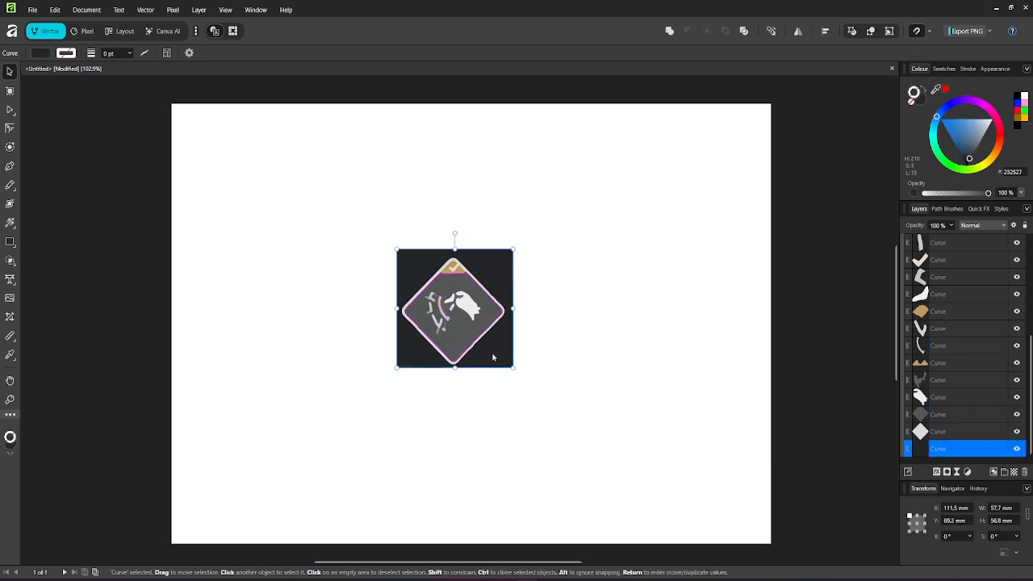
left_click(470, 343)
- Recolour the bird's head shape with a bright green fill, RGB 93, 220, 0
left_click(473, 308)
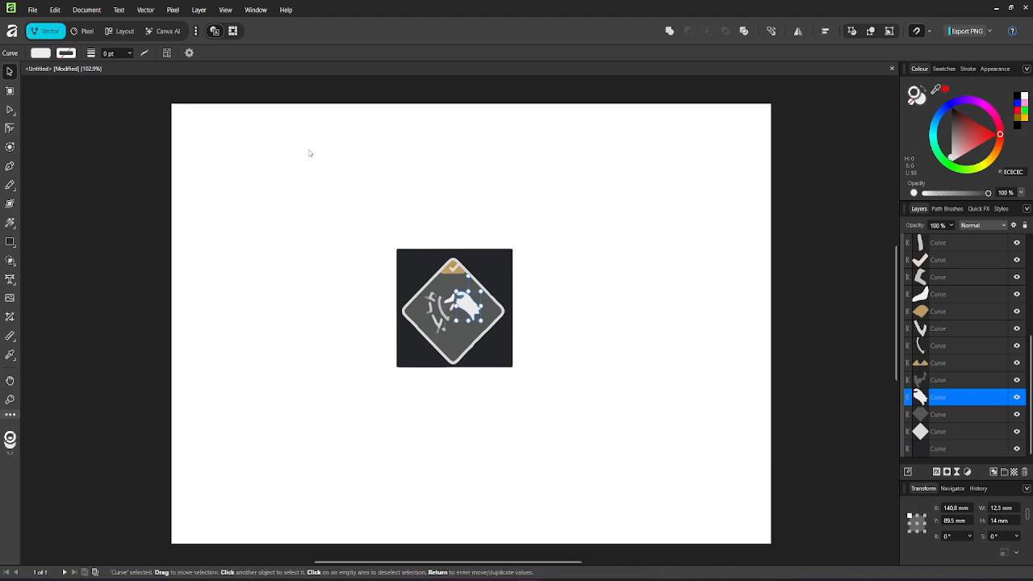
left_click(45, 53)
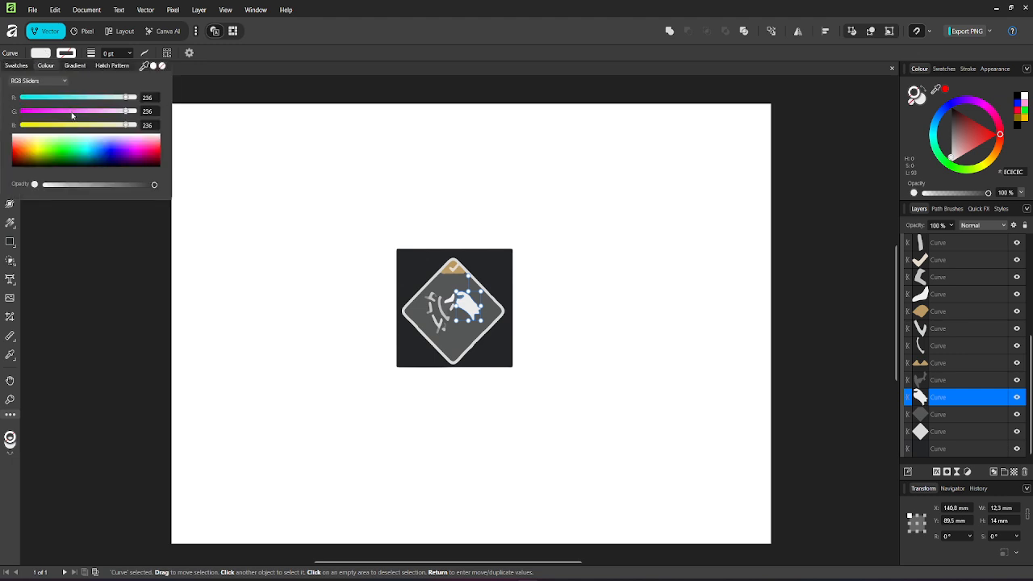
mouse_move(65, 160)
left_mouse_down()
mouse_move(46, 156)
mouse_move(117, 156)
mouse_move(32, 157)
mouse_move(51, 155)
left_mouse_up()
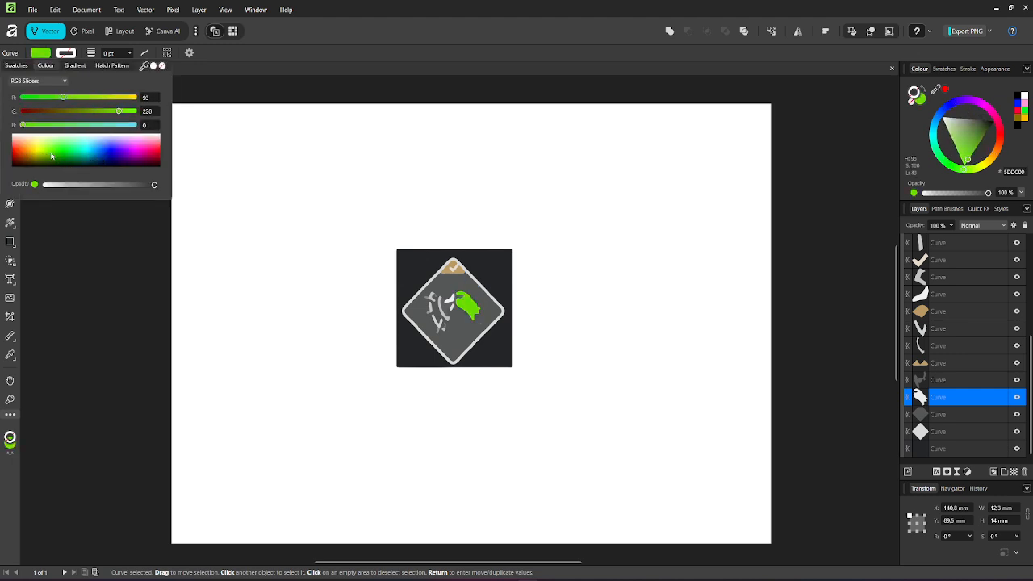
- Recolour the small beak shape beside the head with a dark blue fill, RGB 0, 21, 183
left_click(450, 299)
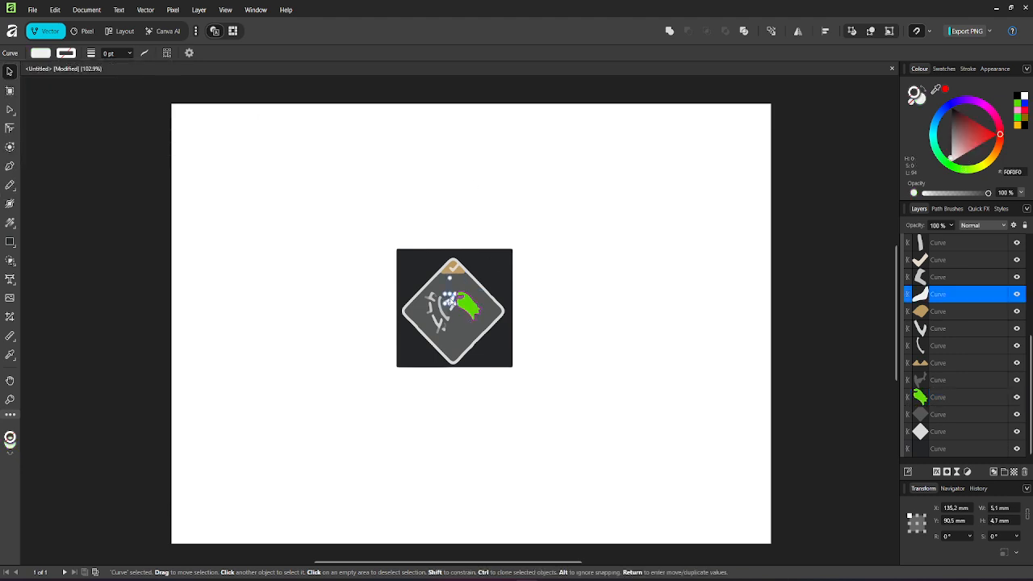
left_click(46, 56)
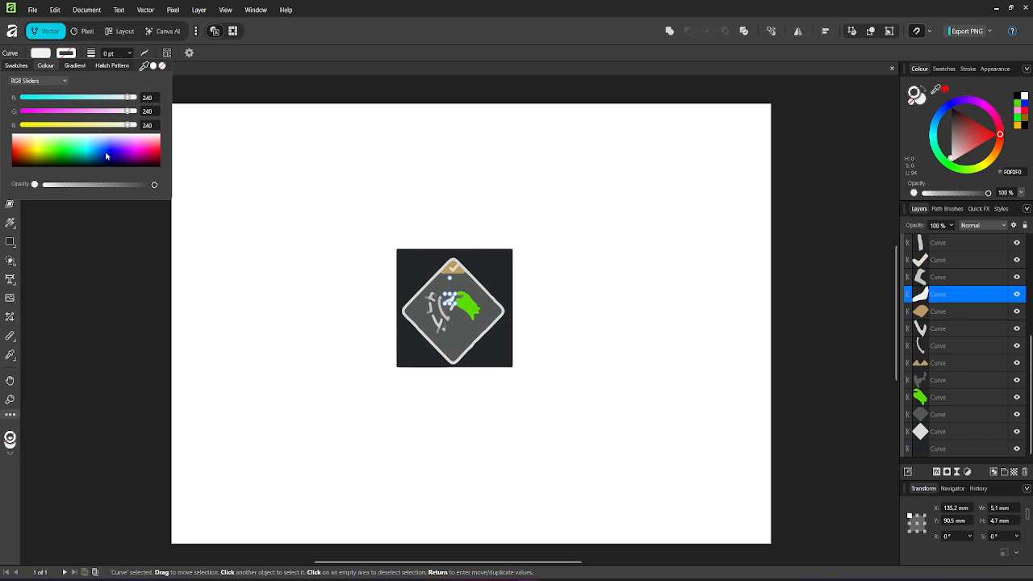
left_click_drag(106, 156, 110, 160)
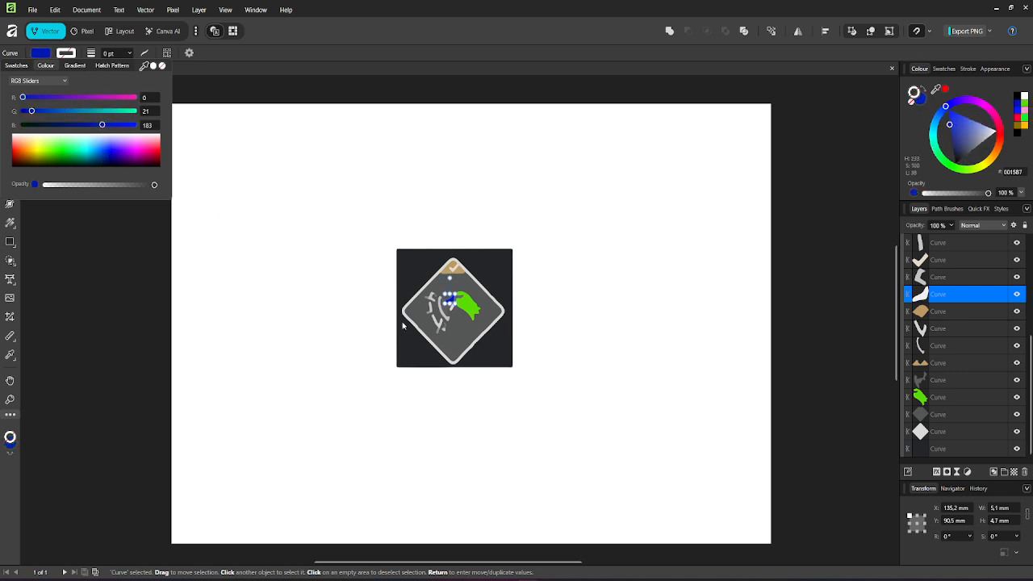
- Fill the grey inner diamond with orange-brown, RGB 195, 130, 0, and clear the selection
left_click(455, 311)
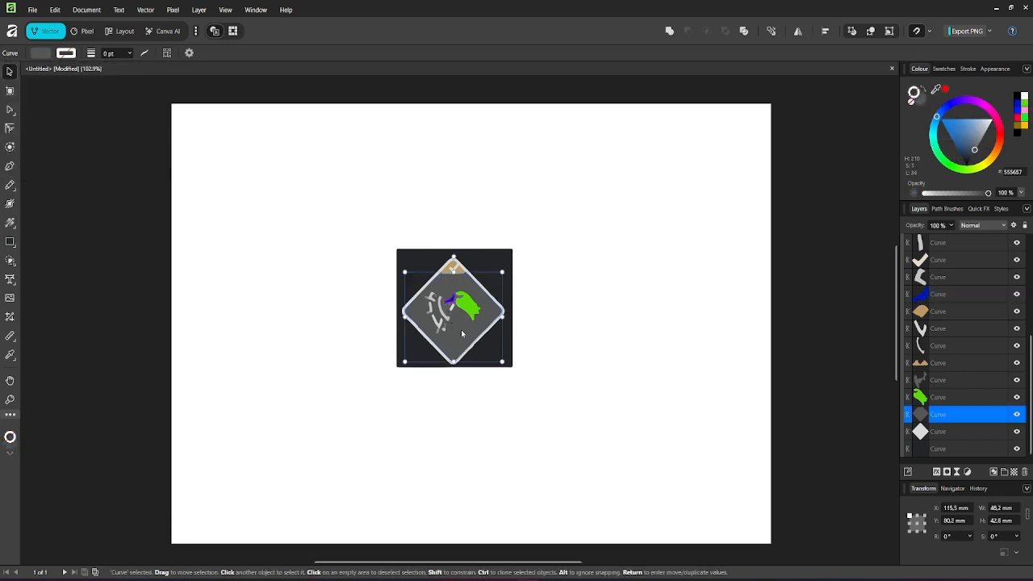
left_click(40, 53)
left_click(86, 151)
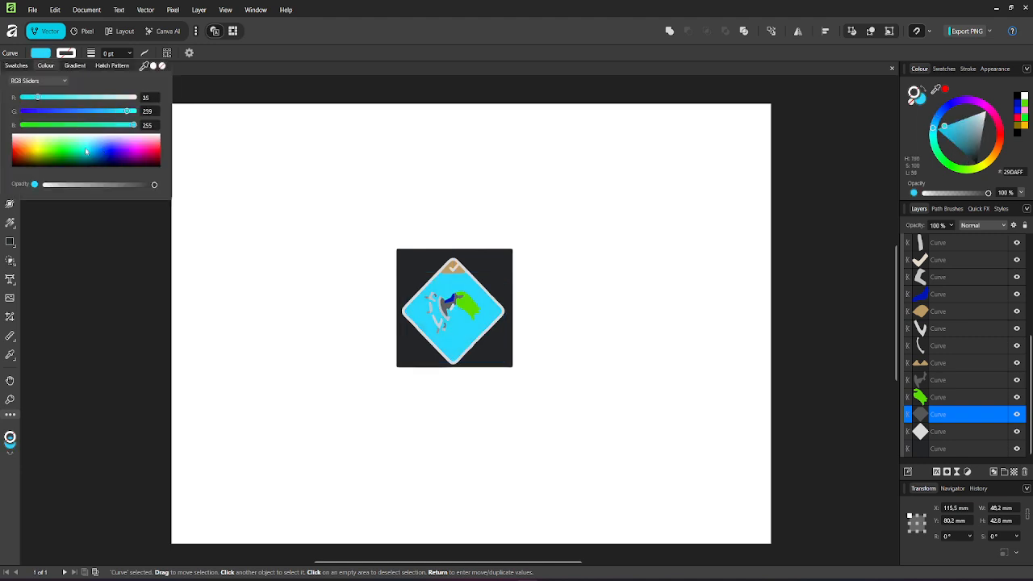
left_click_drag(85, 151, 28, 158)
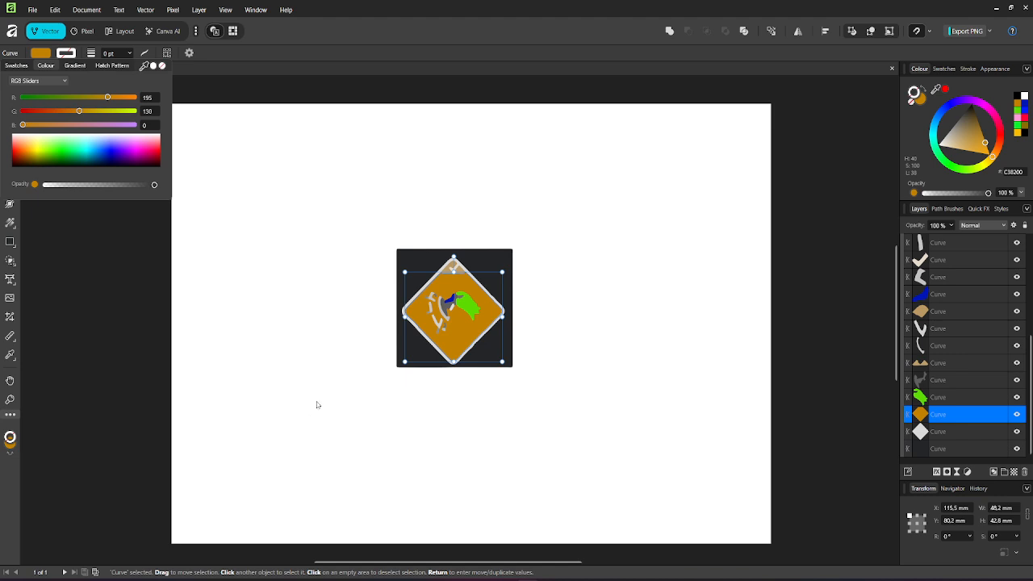
left_click(93, 267)
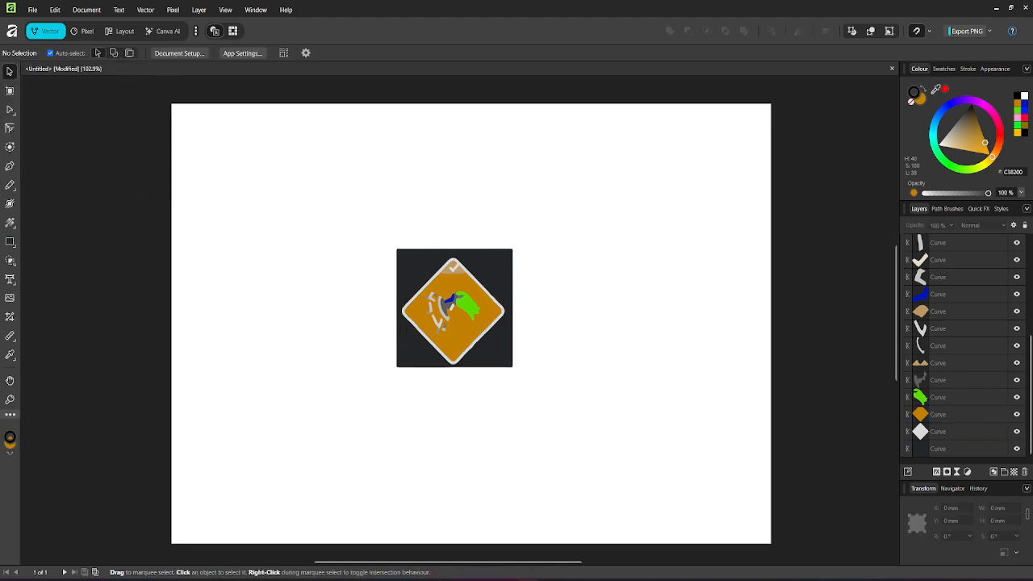